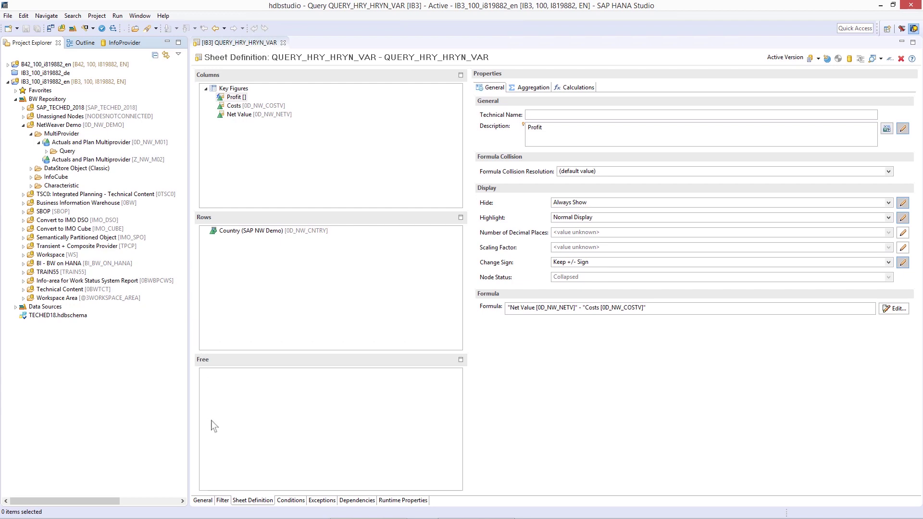
# Review the query filter's Country hierarchy variables, inspecting the HRYNODE_VAR node variable.
pyautogui.click(224, 500)
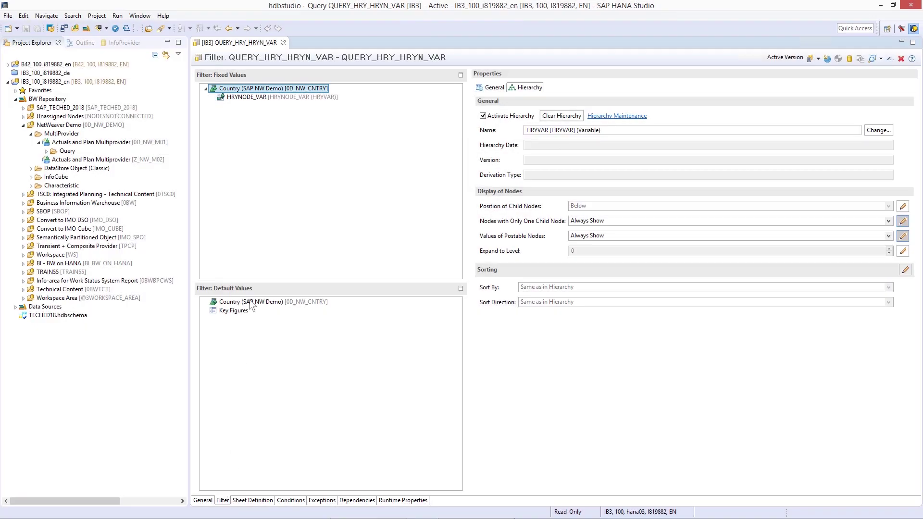
pyautogui.click(273, 97)
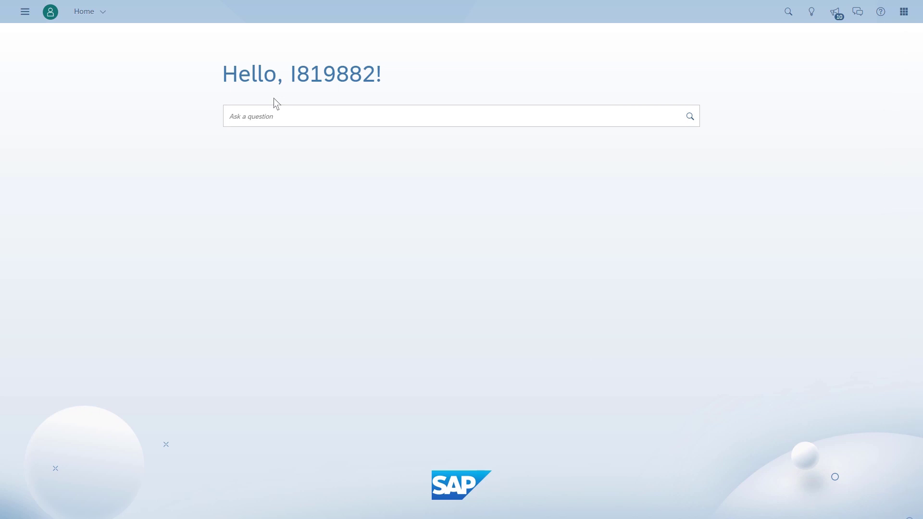
# Start a new model from a datasource using a Live Data connection.
pyautogui.click(25, 12)
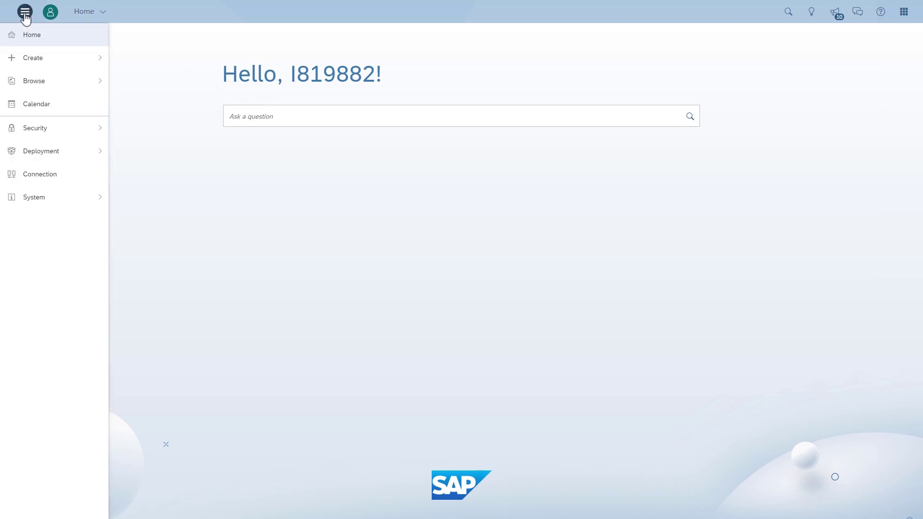
pyautogui.moveTo(35, 61)
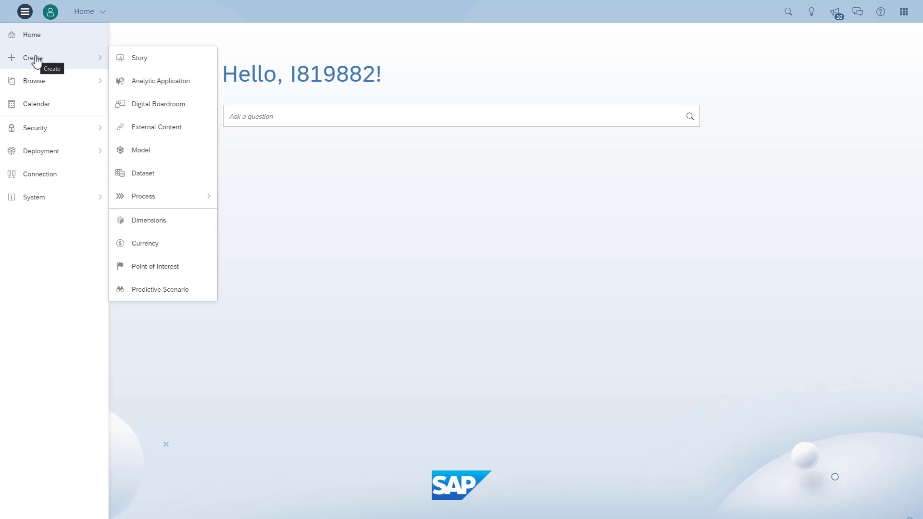
pyautogui.click(144, 156)
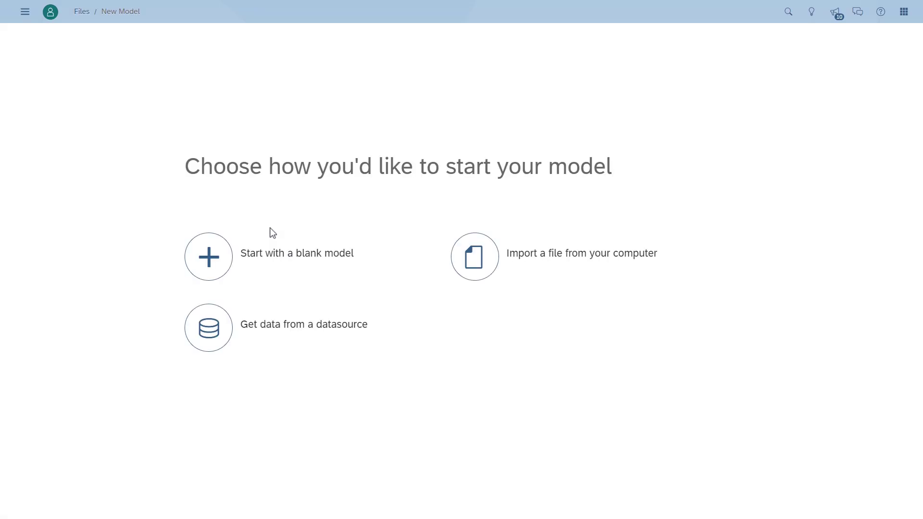
pyautogui.click(219, 349)
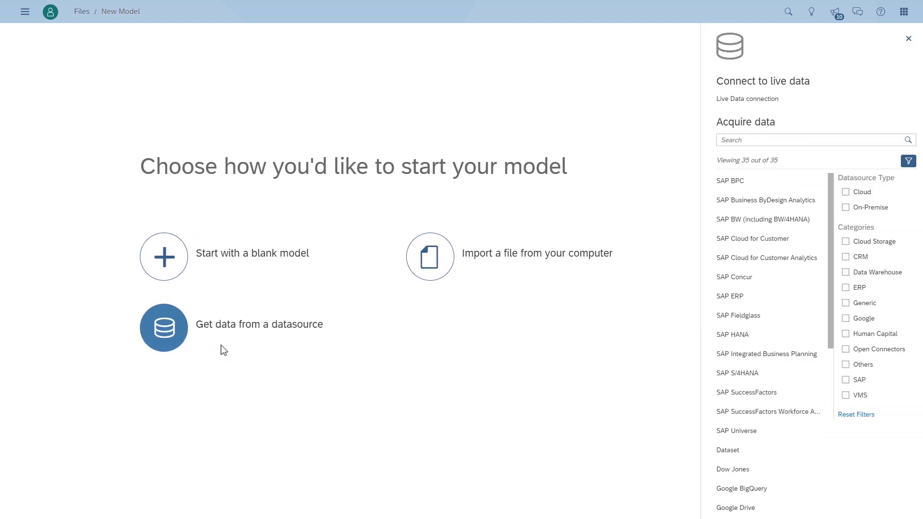
pyautogui.click(726, 100)
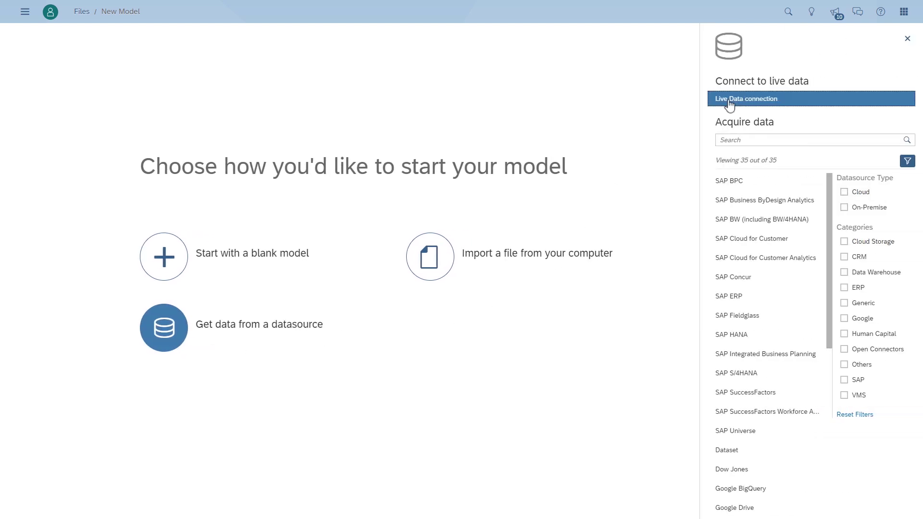
# Choose system type SAP BW, connection BW75IB3 and data source QUERY_HRY_HRYN_VAR, then confirm.
pyautogui.click(585, 248)
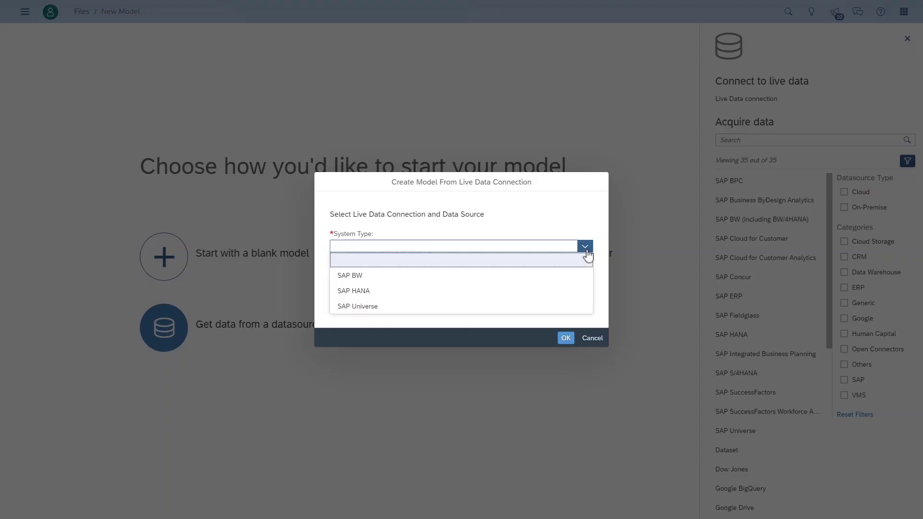
pyautogui.click(349, 276)
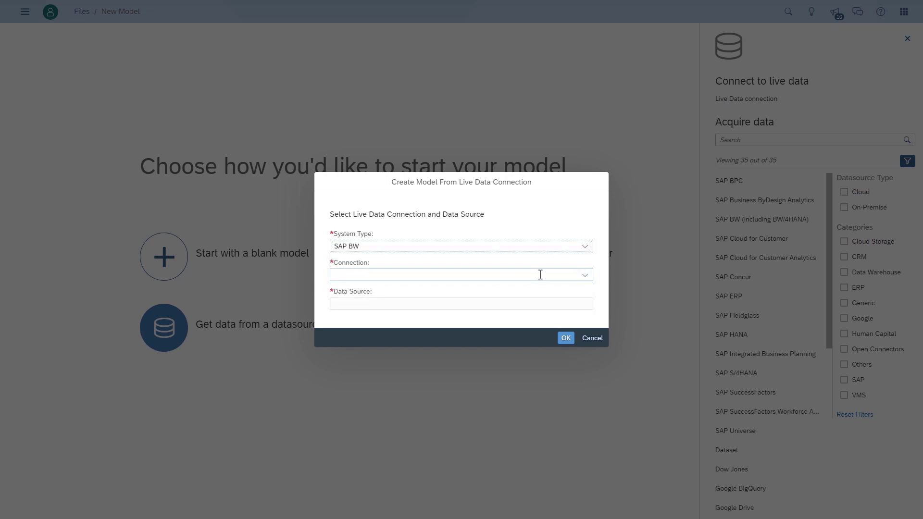
pyautogui.click(583, 275)
pyautogui.click(351, 290)
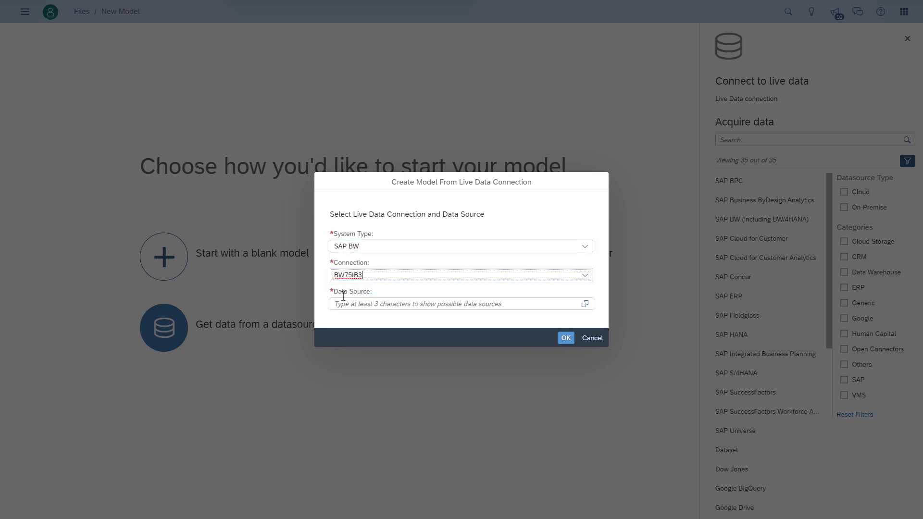
pyautogui.write('QUERY_')
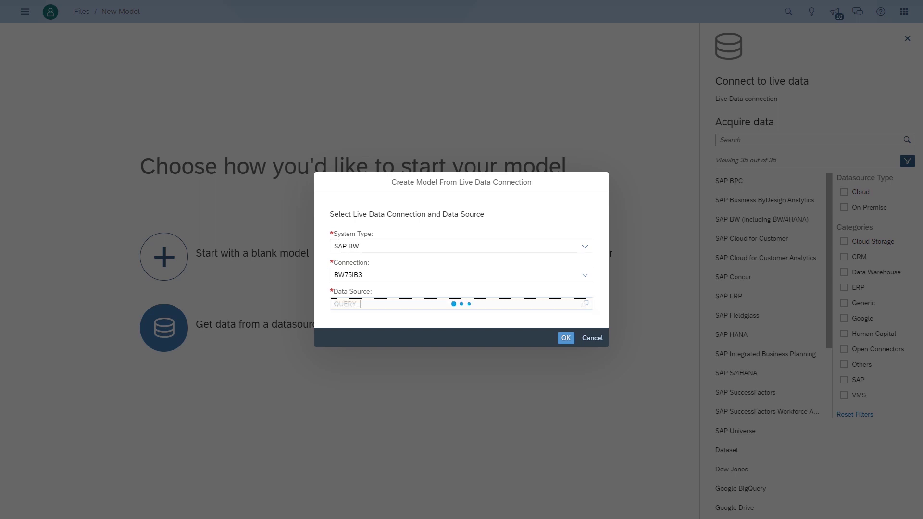
pyautogui.write('HRY')
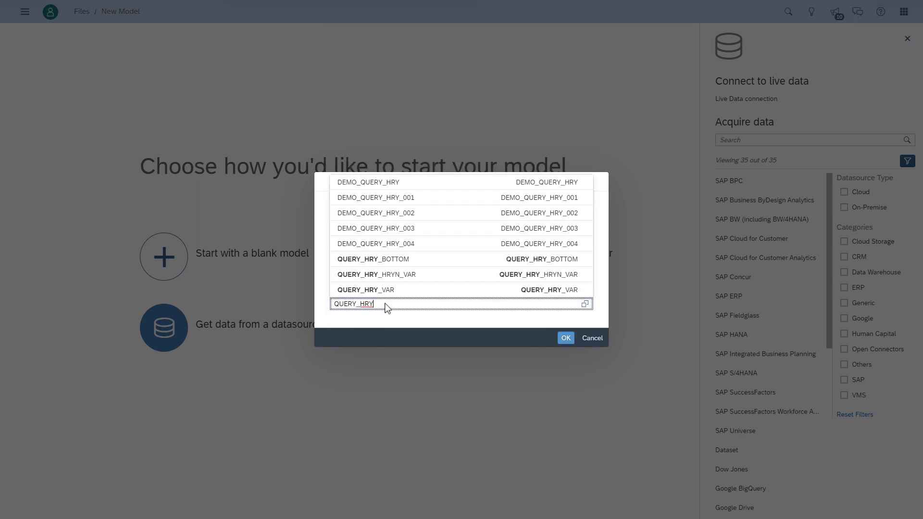
pyautogui.click(408, 275)
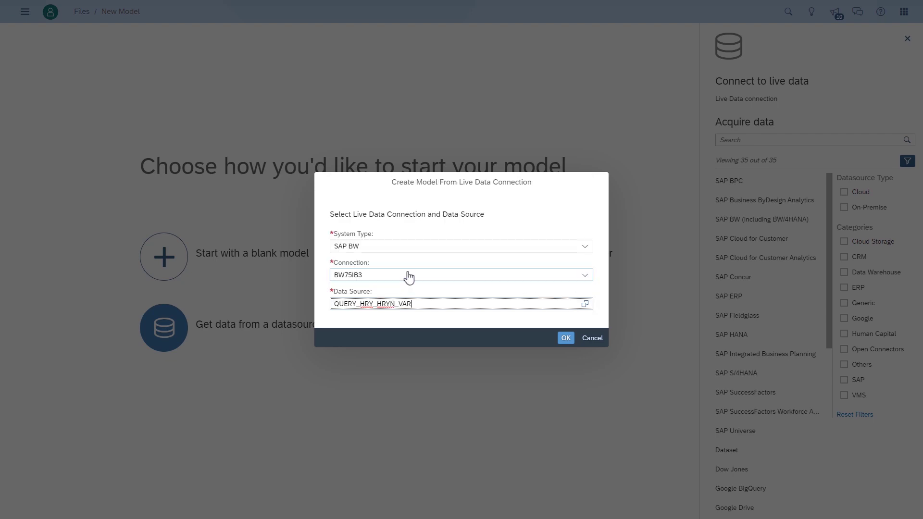
pyautogui.click(566, 340)
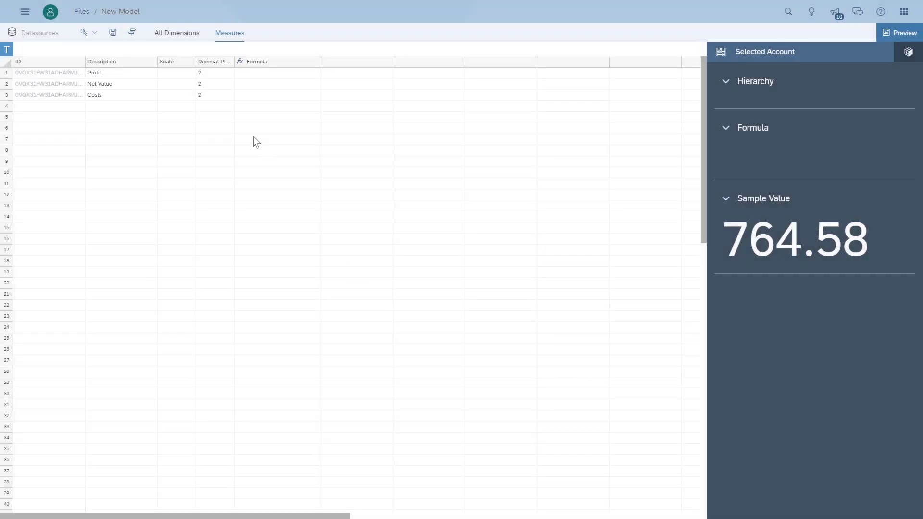
# Save the model in Public as BW_HIERARCHY_VARIABLE, with the same text as description.
pyautogui.click(178, 33)
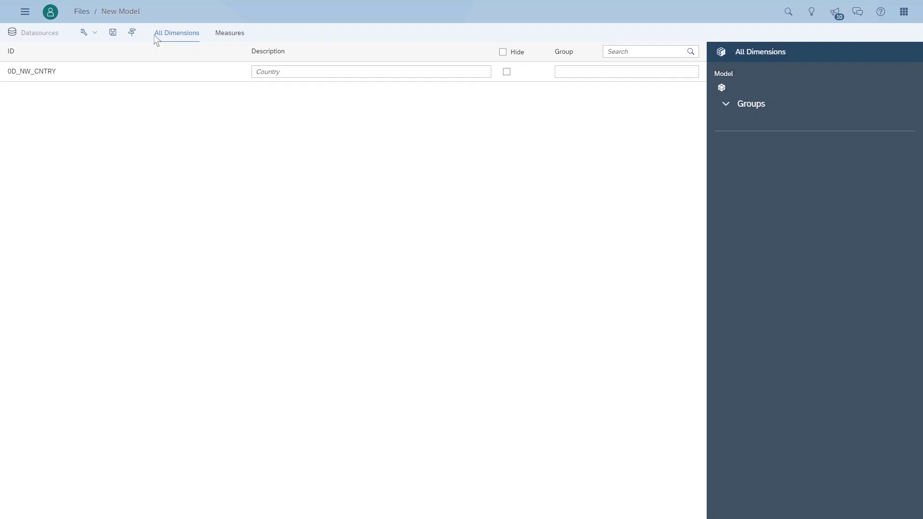
pyautogui.click(112, 34)
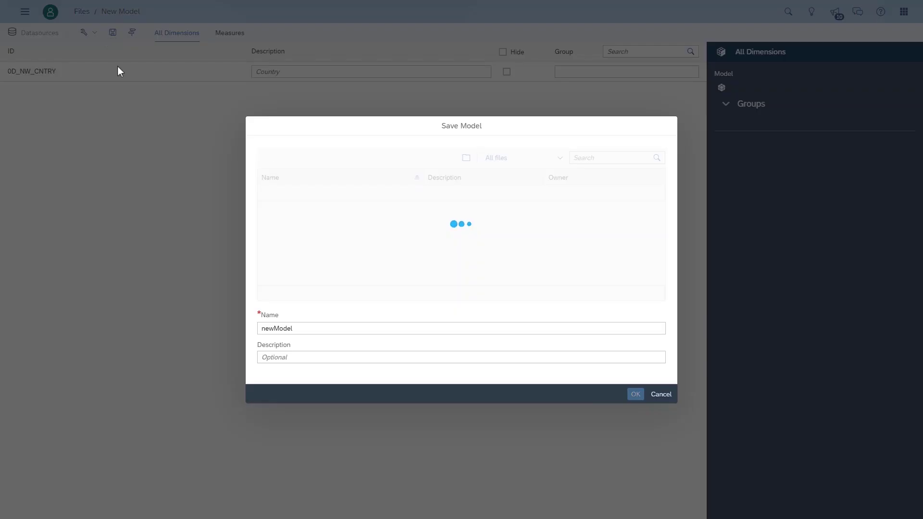
pyautogui.click(293, 210)
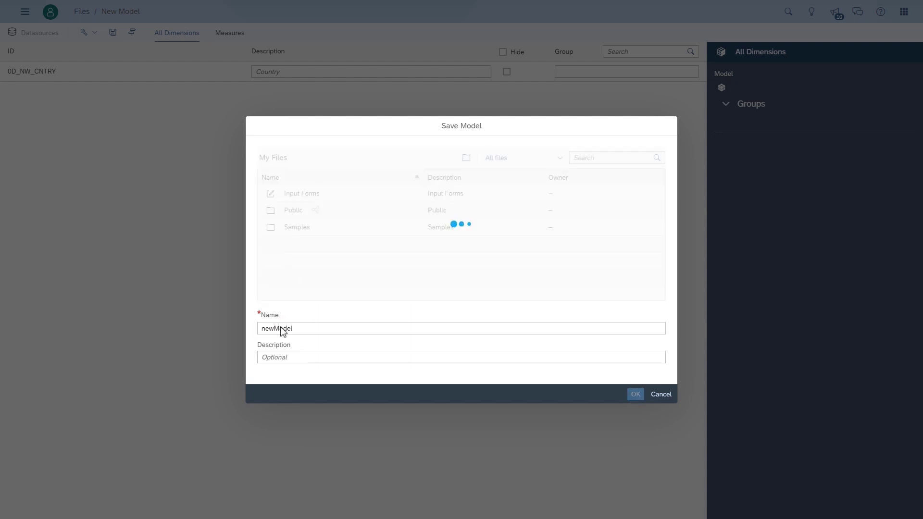
pyautogui.doubleClick(305, 331)
pyautogui.write('BW_H')
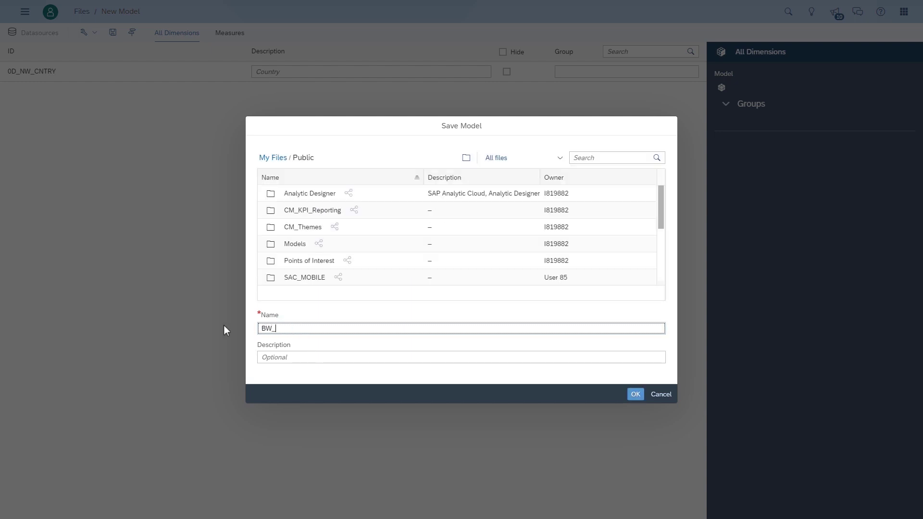
pyautogui.write('IERARCHY_VARIABLE')
pyautogui.hotkey('ctrl', 'a')
pyautogui.hotkey('ctrl', 'c')
pyautogui.press('Tab')
pyautogui.hotkey('ctrl', 'v')
pyautogui.click(636, 394)
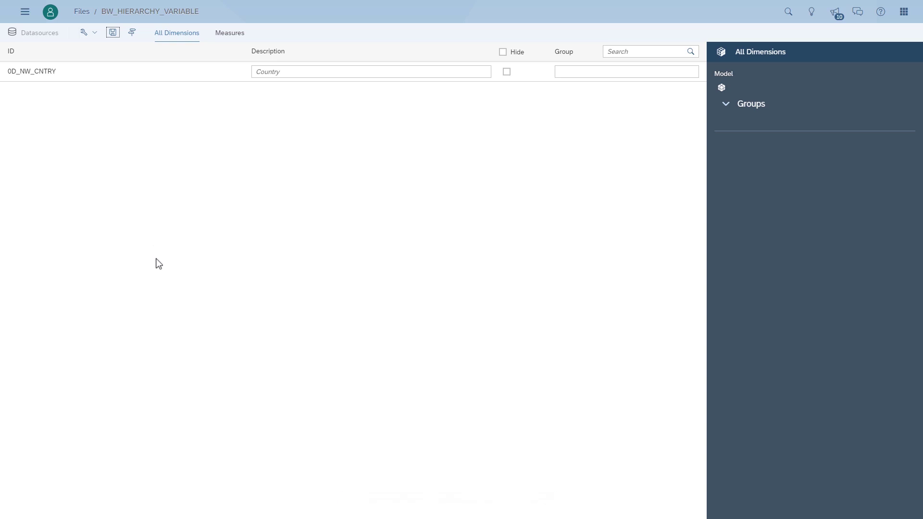
pyautogui.click(21, 18)
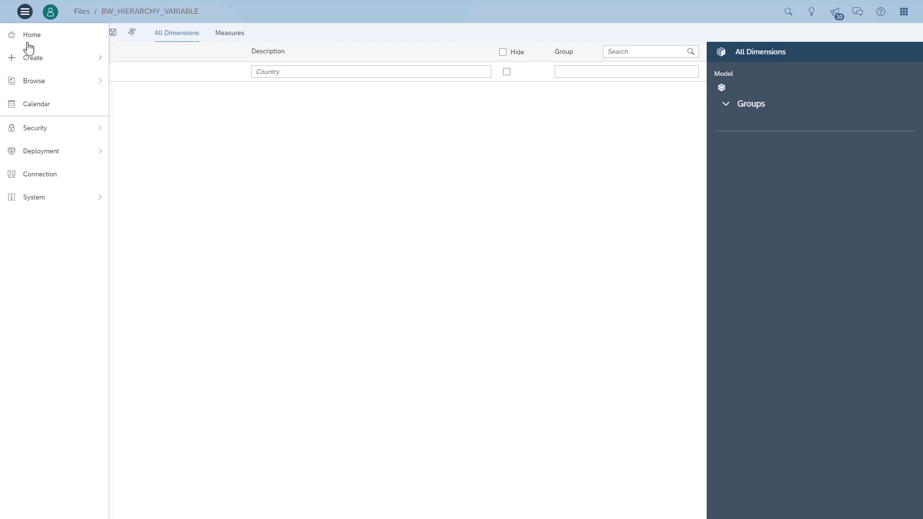
# Create a new story with a blank canvas page.
pyautogui.click(37, 58)
pyautogui.click(136, 60)
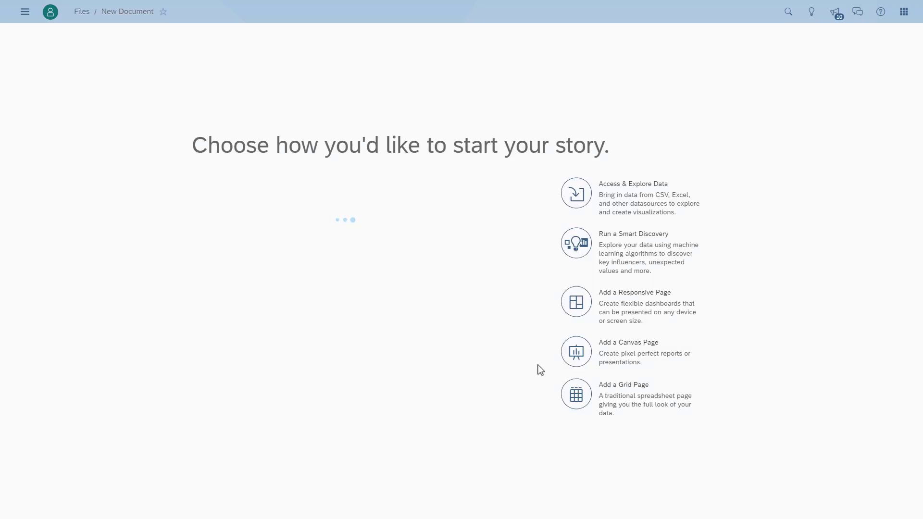
pyautogui.click(574, 353)
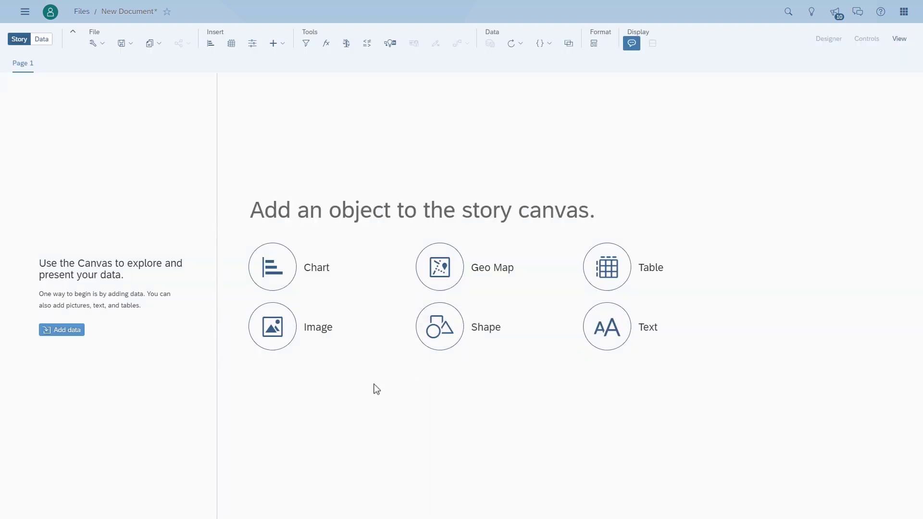
# Insert a table based on the Public BW_HIERARCHY_VARIABLE model.
pyautogui.click(606, 276)
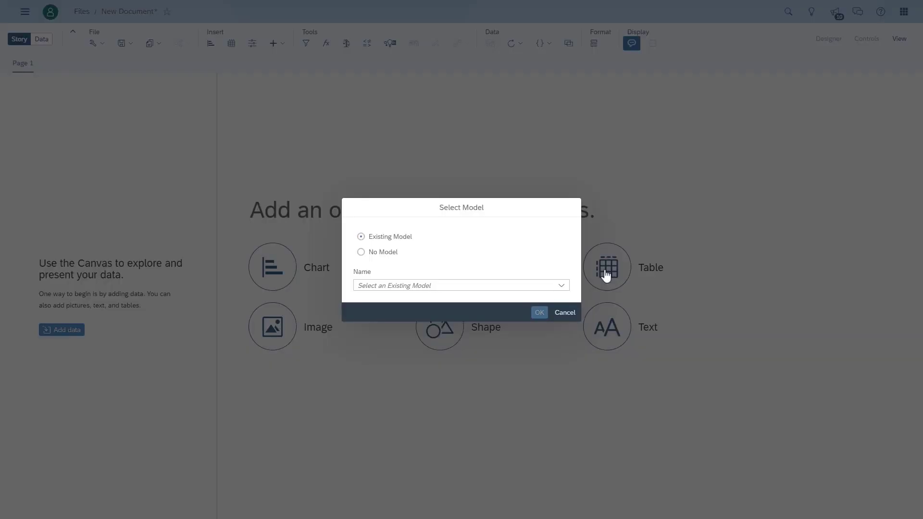
pyautogui.click(481, 303)
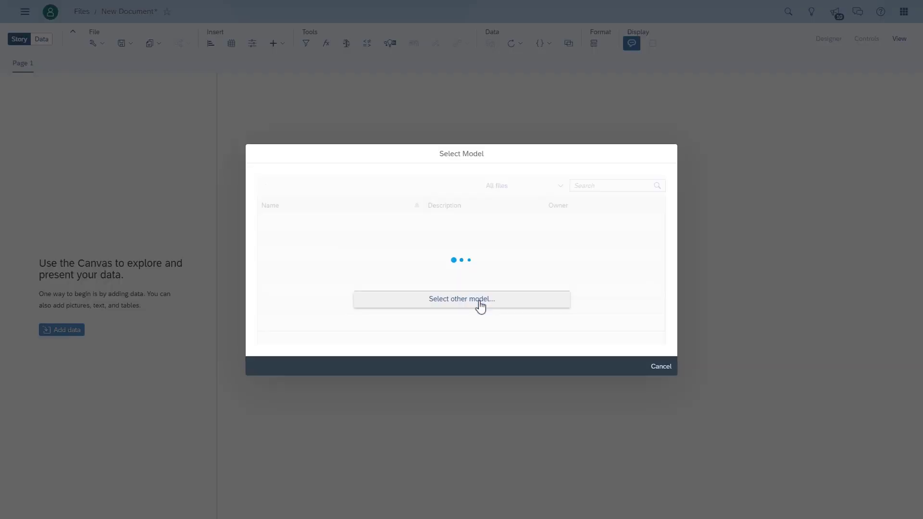
pyautogui.click(282, 226)
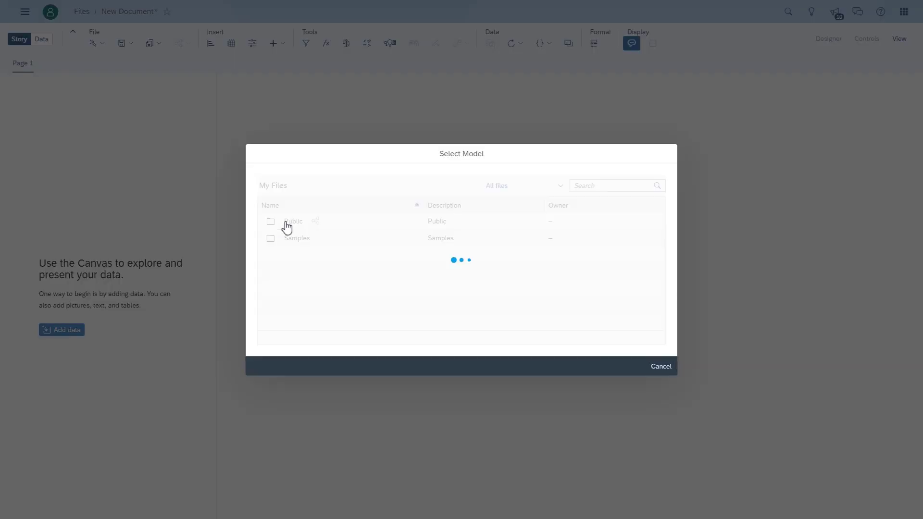
pyautogui.scroll(-2, 298, 255)
pyautogui.scroll(-2, 308, 267)
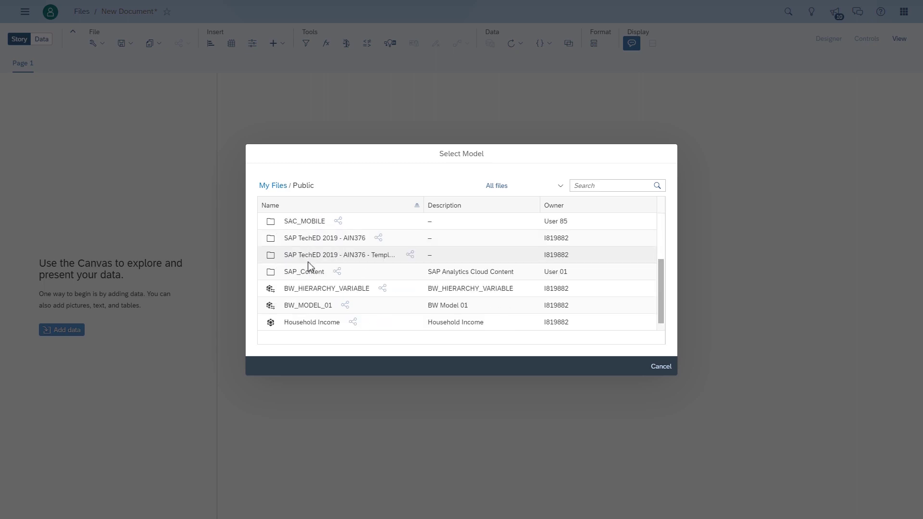
pyautogui.click(297, 294)
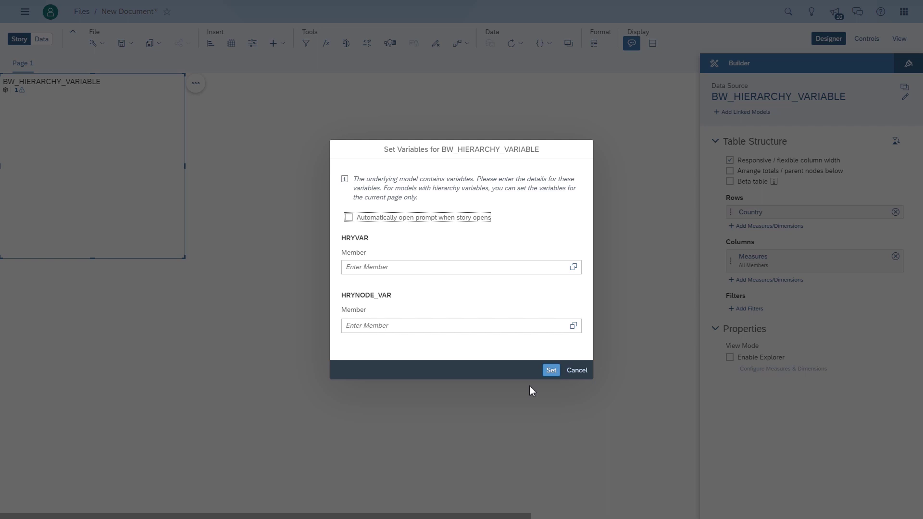
# Load the table, enlarge it, and filter its measures to show only Net Value.
pyautogui.click(544, 373)
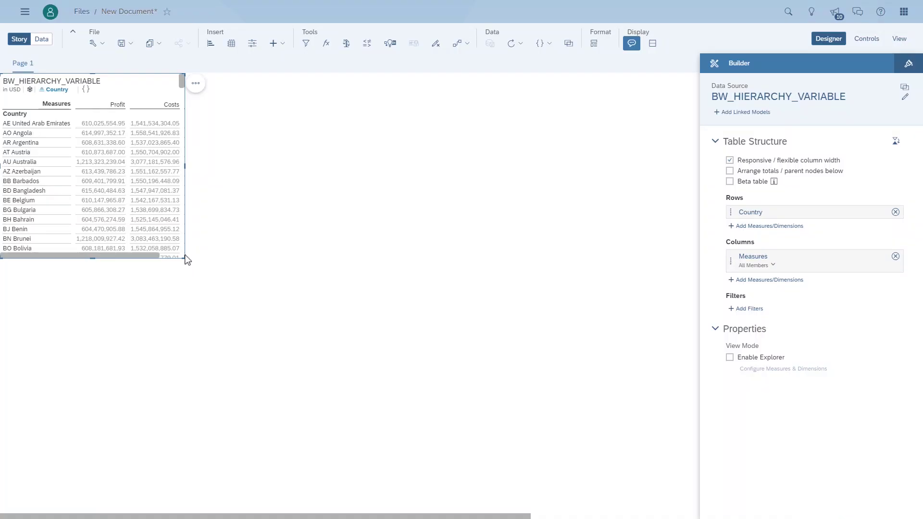
pyautogui.moveTo(184, 257); pyautogui.dragTo(394, 319)
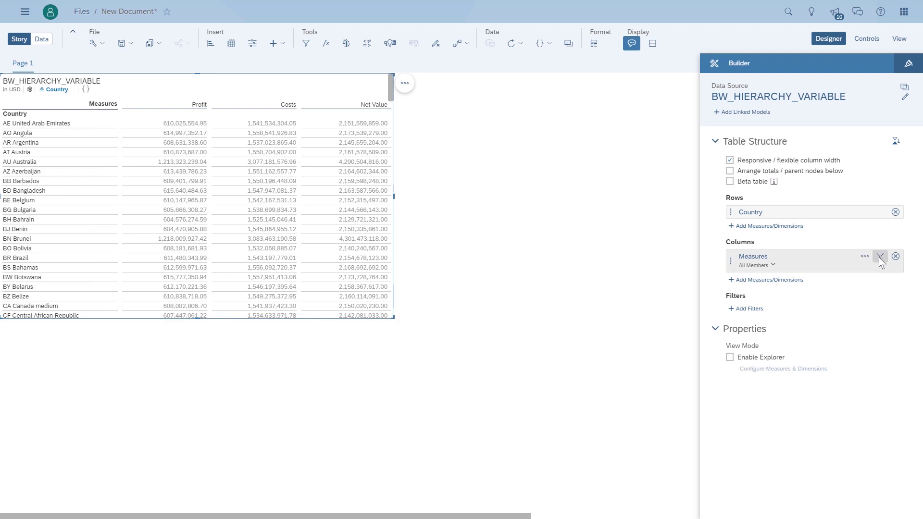
pyautogui.click(879, 257)
pyautogui.click(258, 251)
pyautogui.click(637, 384)
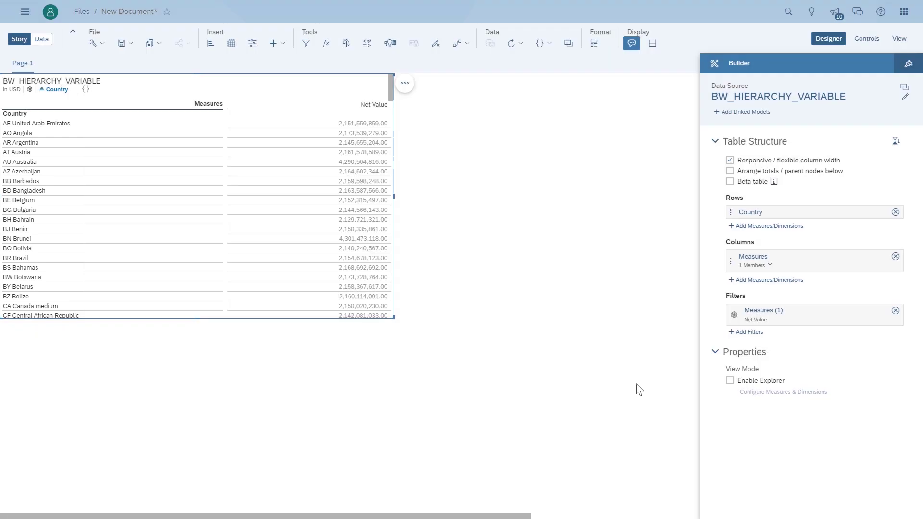
# Set BW_HIERARCHY_VARIABLE's HRYVAR variable to Country Hierarchy 01 and apply it.
pyautogui.click(548, 44)
pyautogui.click(563, 59)
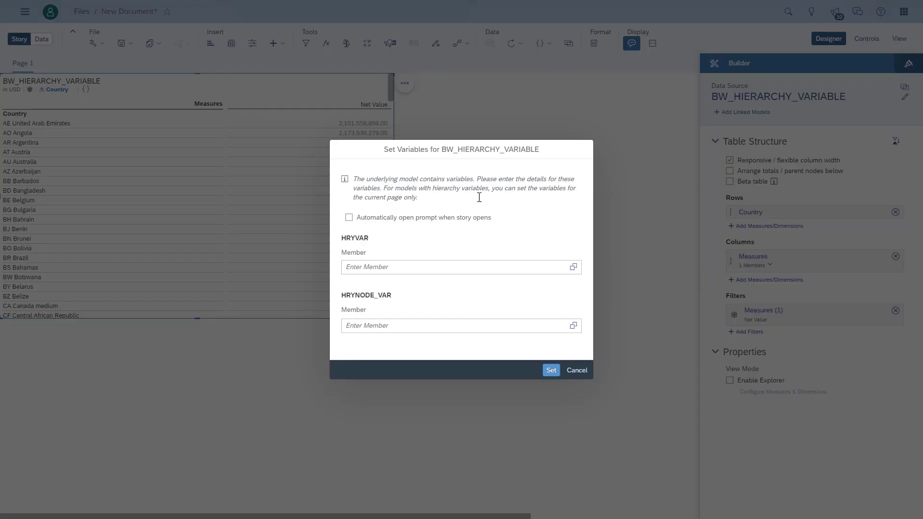
pyautogui.click(573, 267)
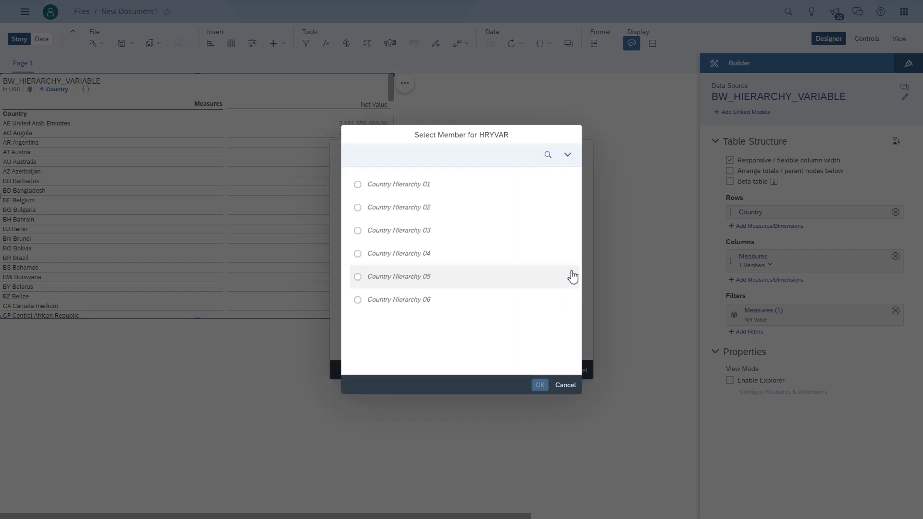
pyautogui.click(376, 186)
pyautogui.click(539, 385)
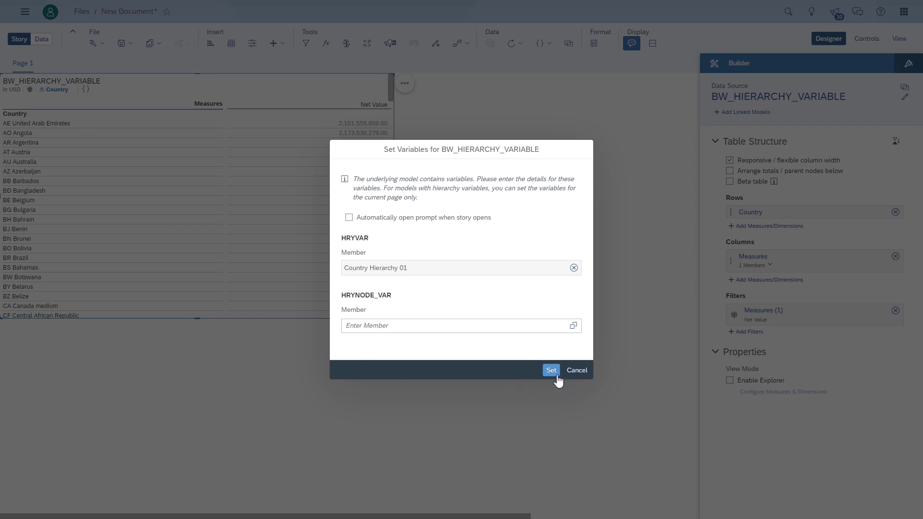
pyautogui.press('Return')
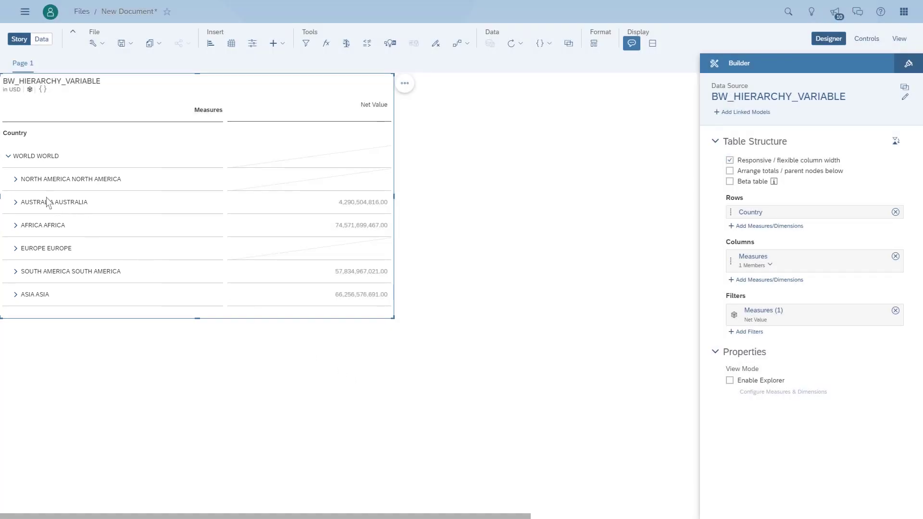
# Expand and collapse North America and Australia, then open BW_HIERARCHY_VARIABLE's variable settings.
pyautogui.click(16, 179)
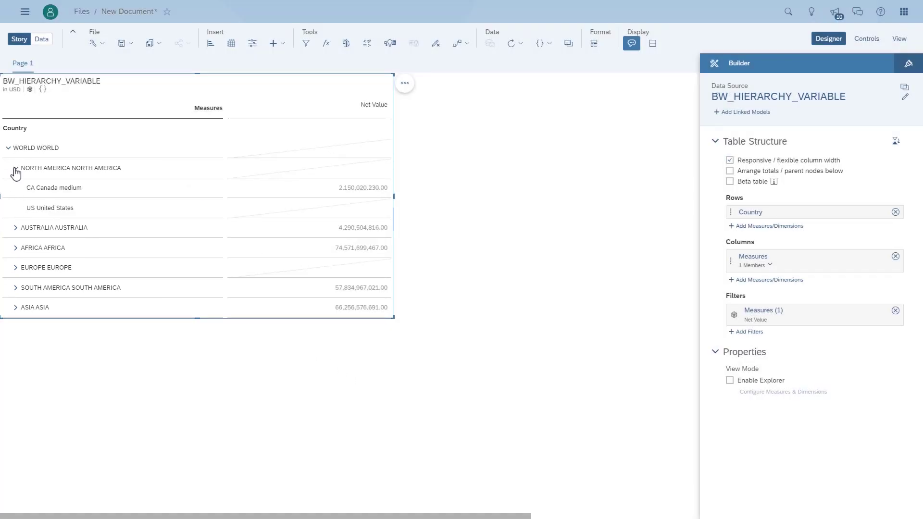
pyautogui.click(16, 170)
pyautogui.click(16, 205)
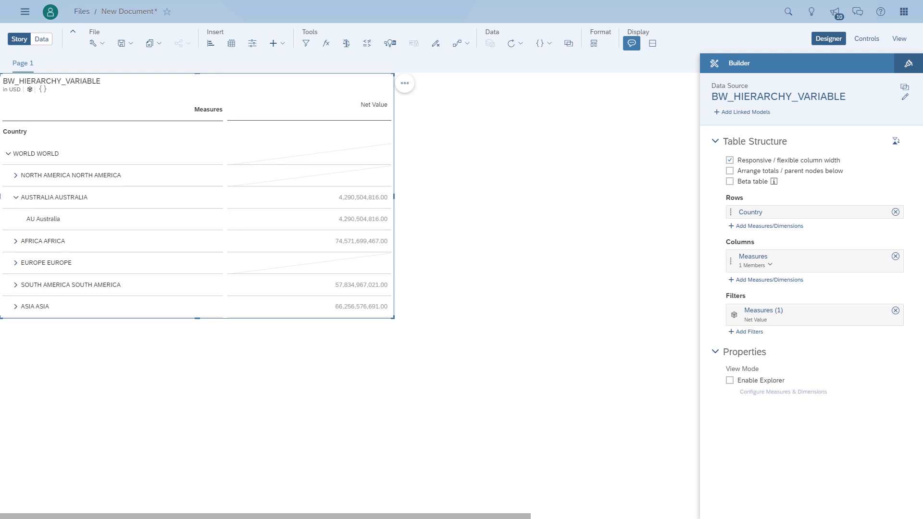
pyautogui.click(16, 198)
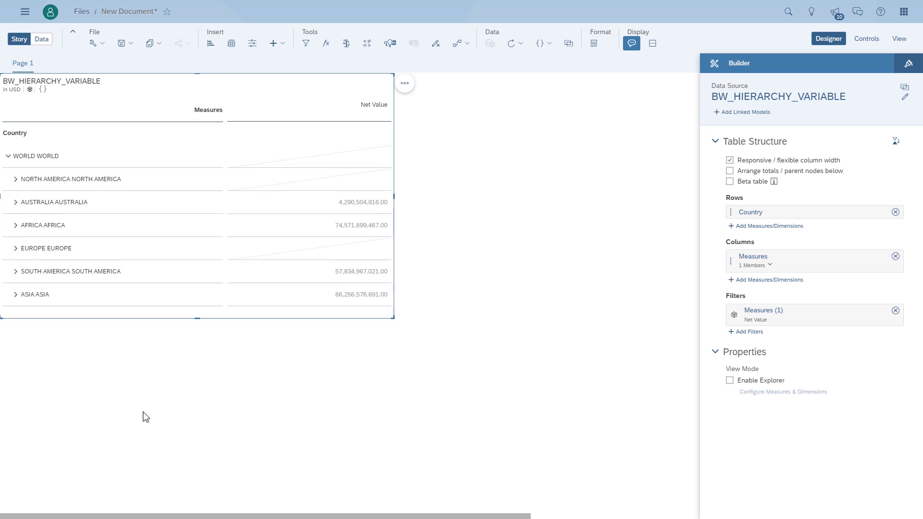
pyautogui.click(548, 43)
pyautogui.click(557, 58)
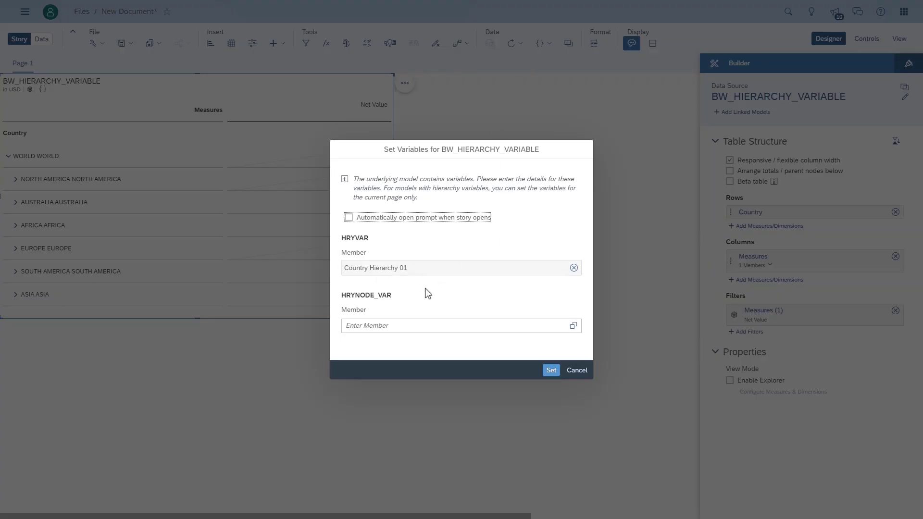
# Set HRYNODE_VAR to the EUROPE node under WORLD, apply it, and collapse EUROPE.
pyautogui.click(572, 326)
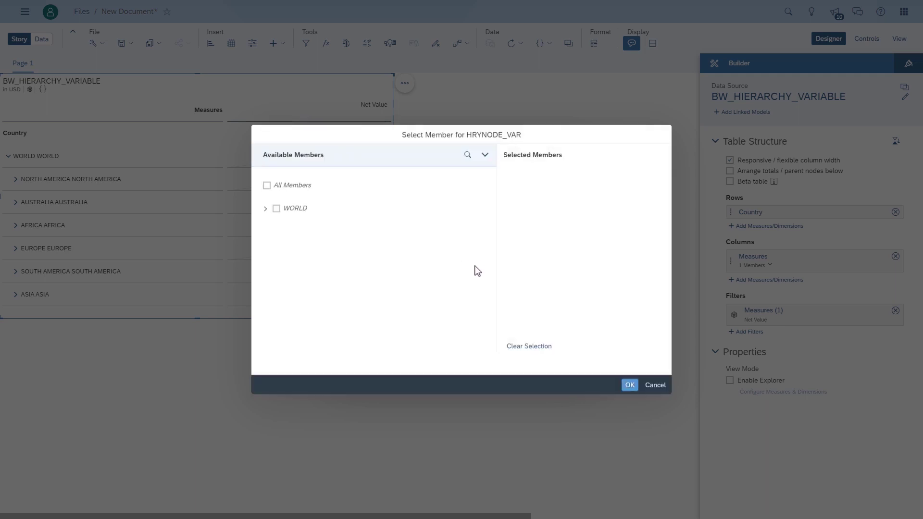
pyautogui.click(265, 209)
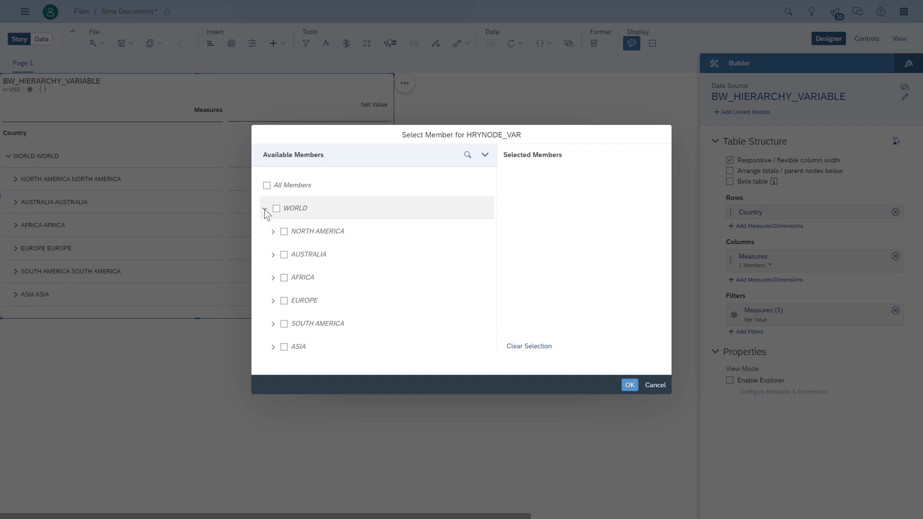
pyautogui.click(284, 301)
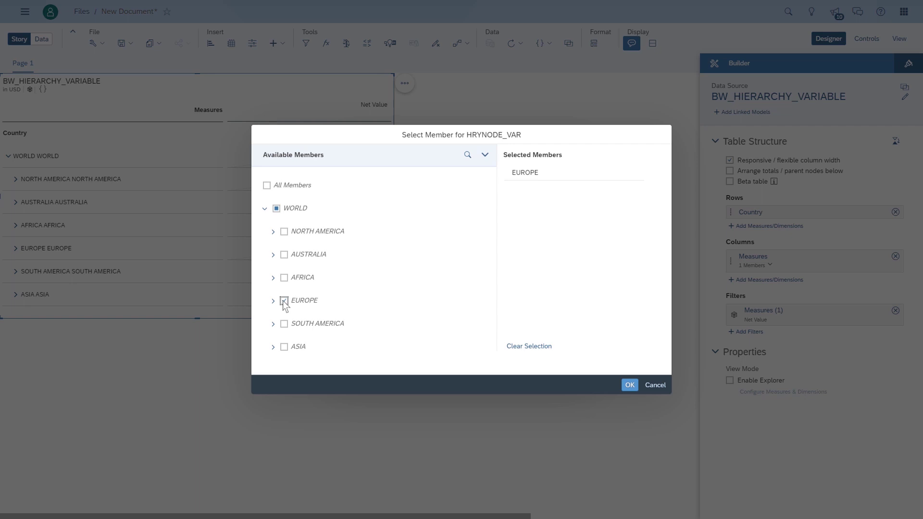
pyautogui.click(629, 385)
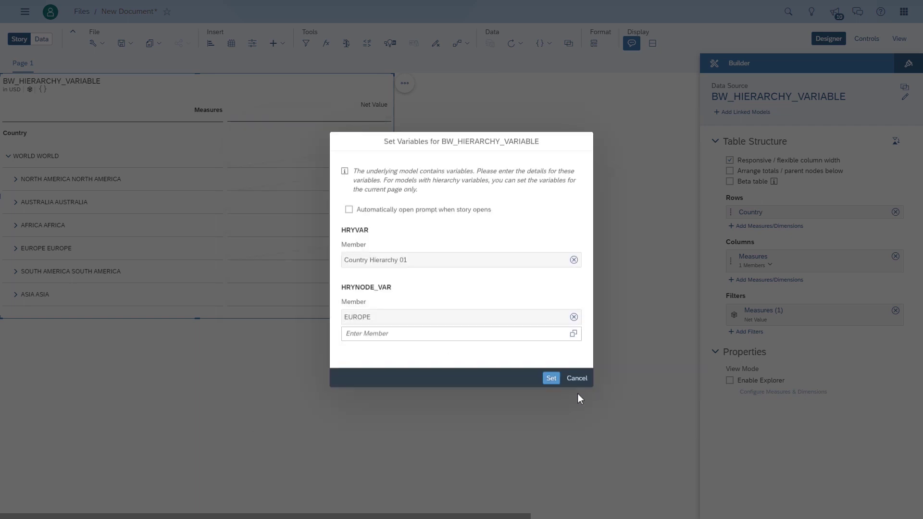
pyautogui.click(549, 379)
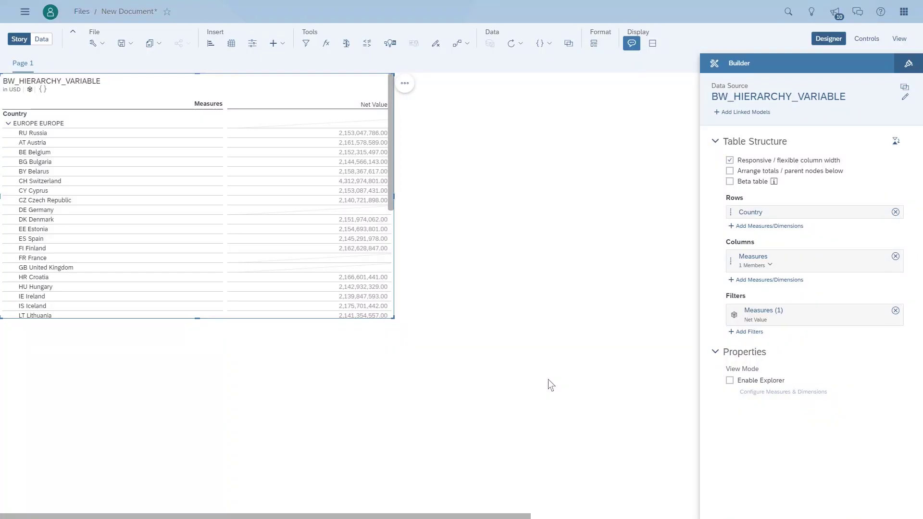
pyautogui.click(8, 123)
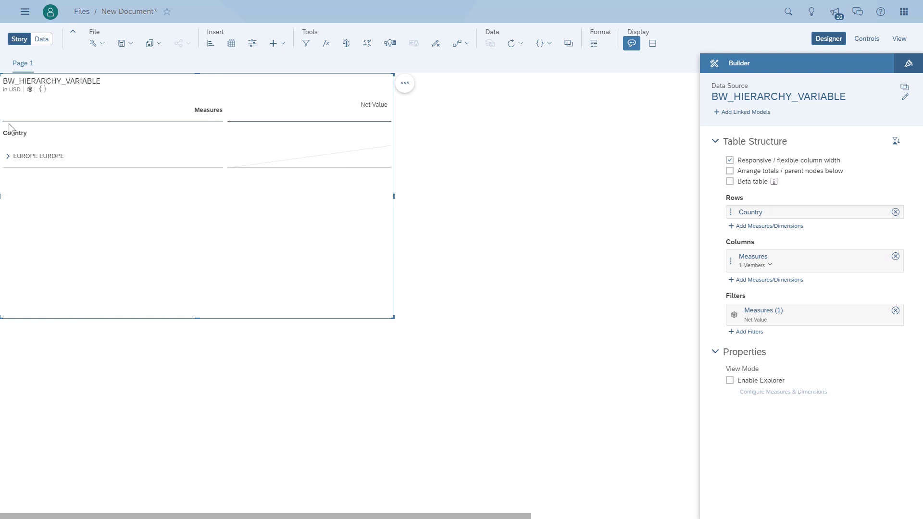
# Re-expand EUROPE and narrow the Country table to about half width.
pyautogui.click(7, 156)
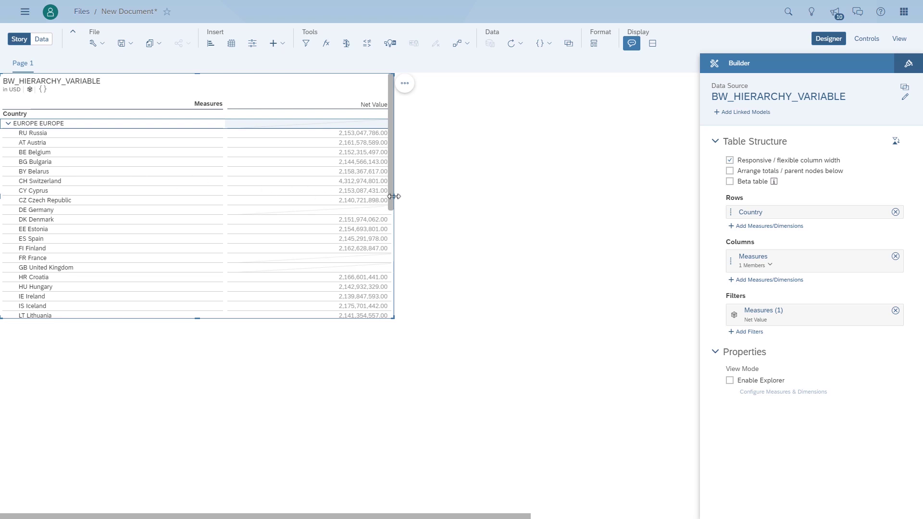
pyautogui.moveTo(393, 196); pyautogui.dragTo(252, 197)
pyautogui.click(371, 204)
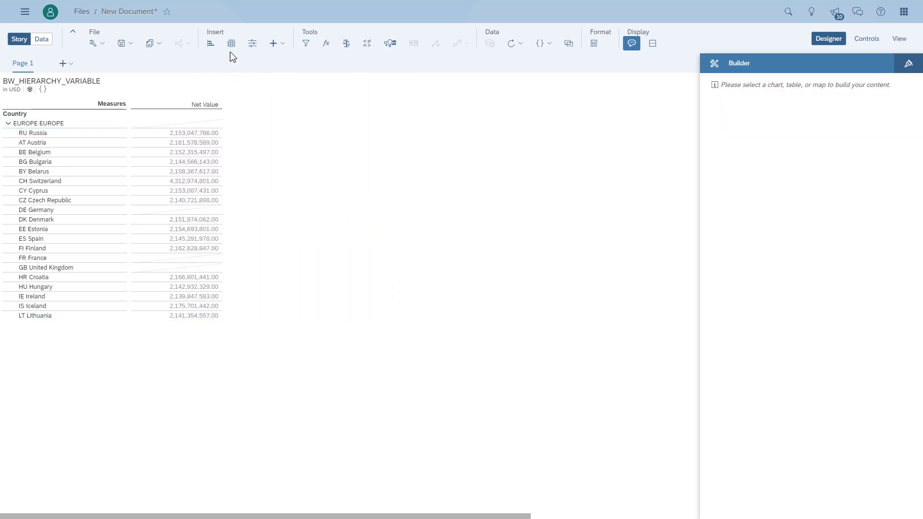
# Insert a chart beside the table with measure Net Value and dimension Country.
pyautogui.click(215, 49)
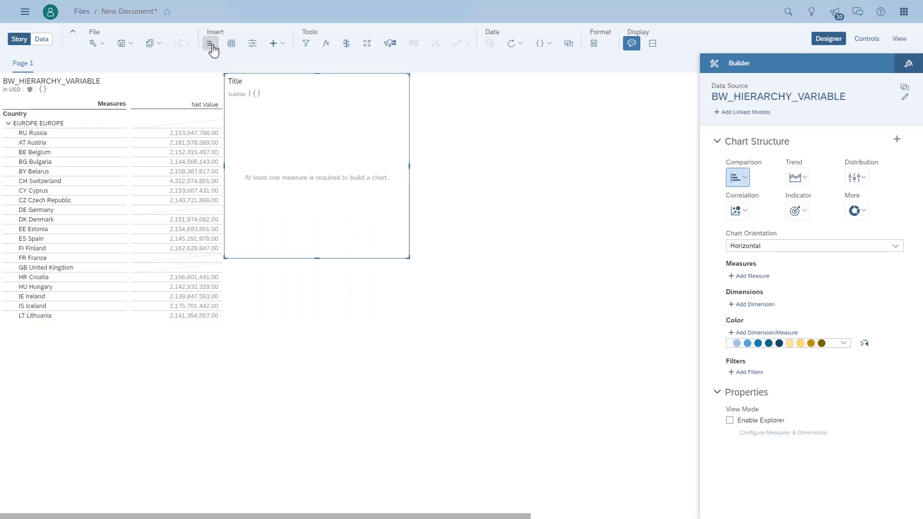
pyautogui.moveTo(407, 258); pyautogui.dragTo(606, 317)
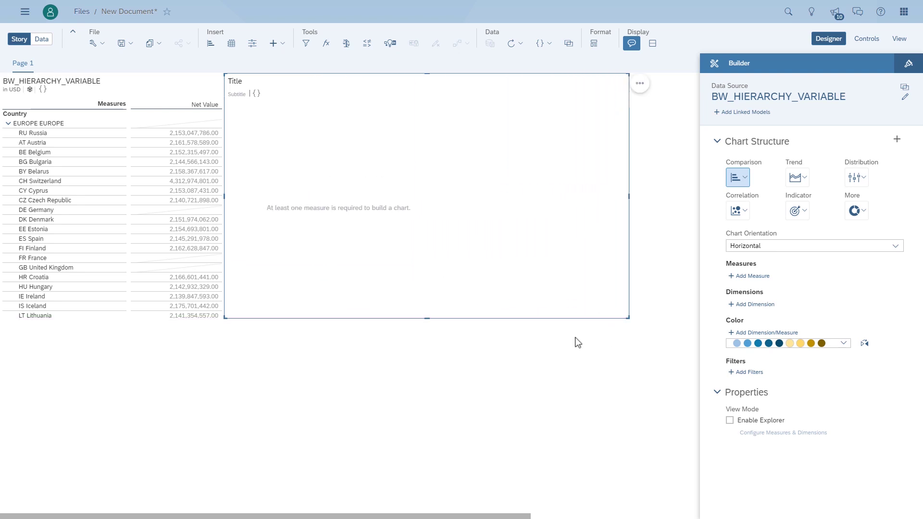
pyautogui.click(759, 277)
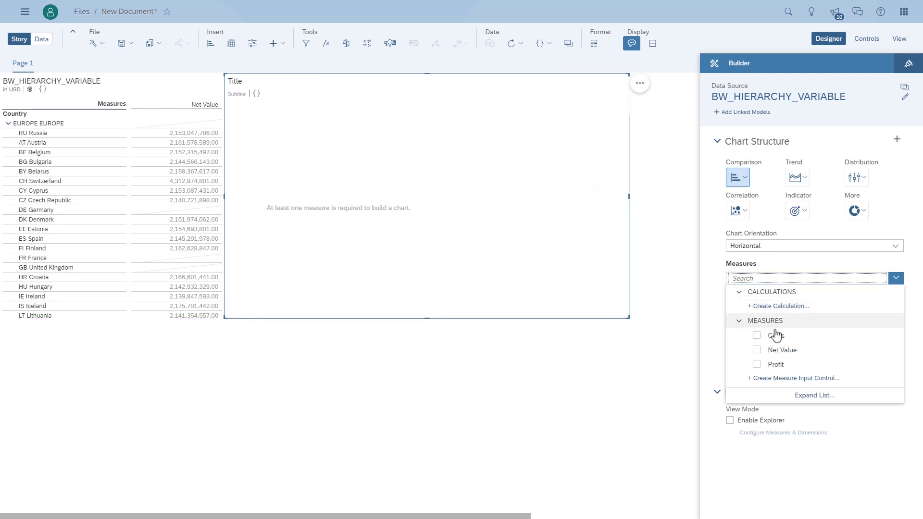
pyautogui.click(774, 350)
pyautogui.click(715, 354)
pyautogui.click(758, 319)
pyautogui.click(760, 339)
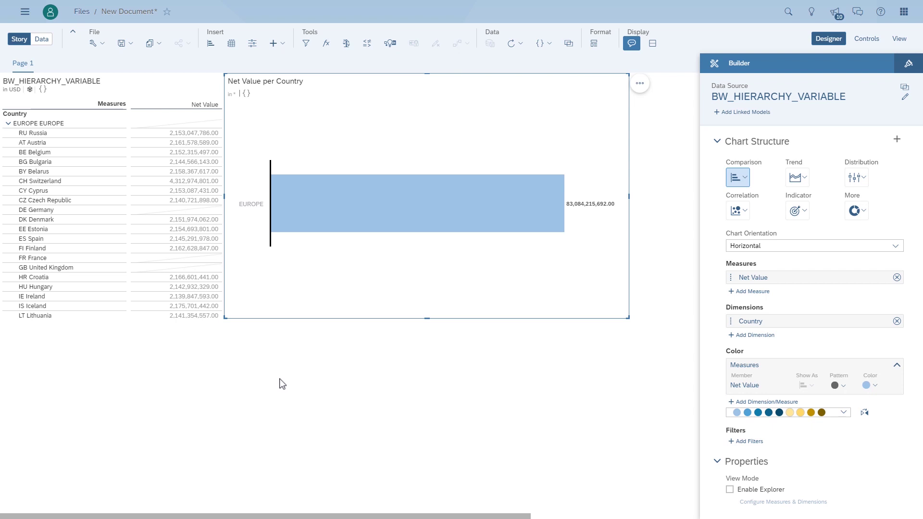
pyautogui.click(402, 210)
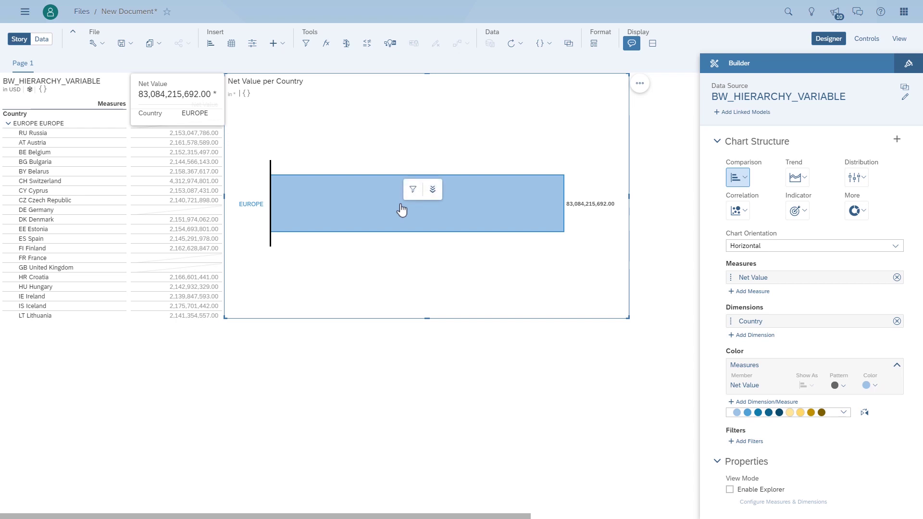
pyautogui.click(435, 192)
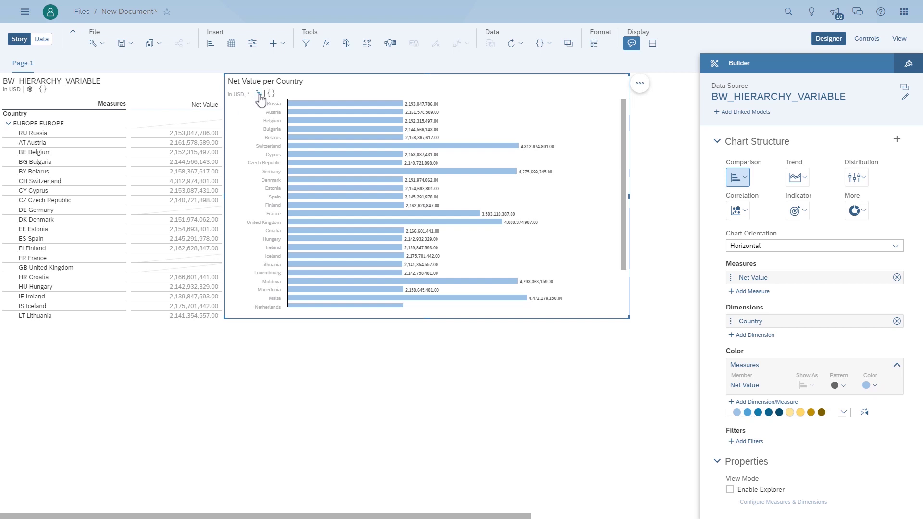
pyautogui.moveTo(272, 112)
pyautogui.click(301, 109)
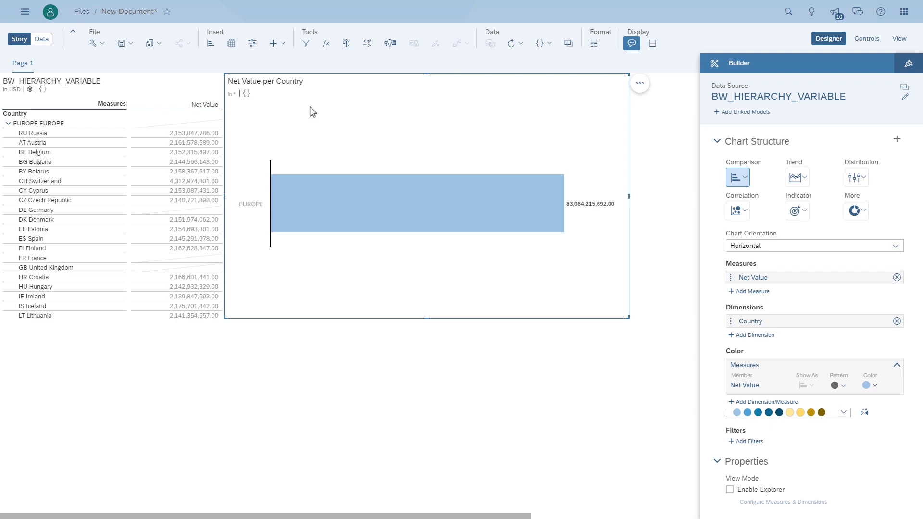
# Give the chart its own variables: HRYVAR Country Hierarchy 02, HRYNODE_VAR cleared.
pyautogui.click(246, 97)
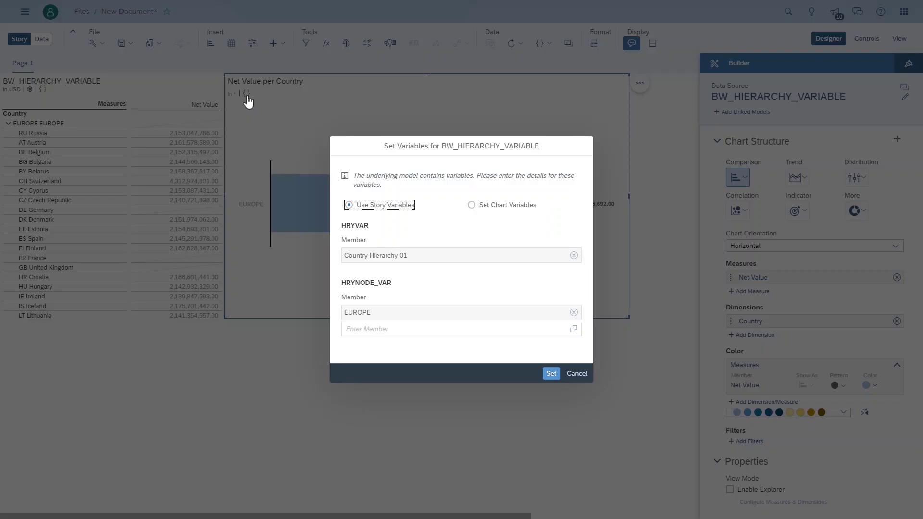
pyautogui.click(472, 206)
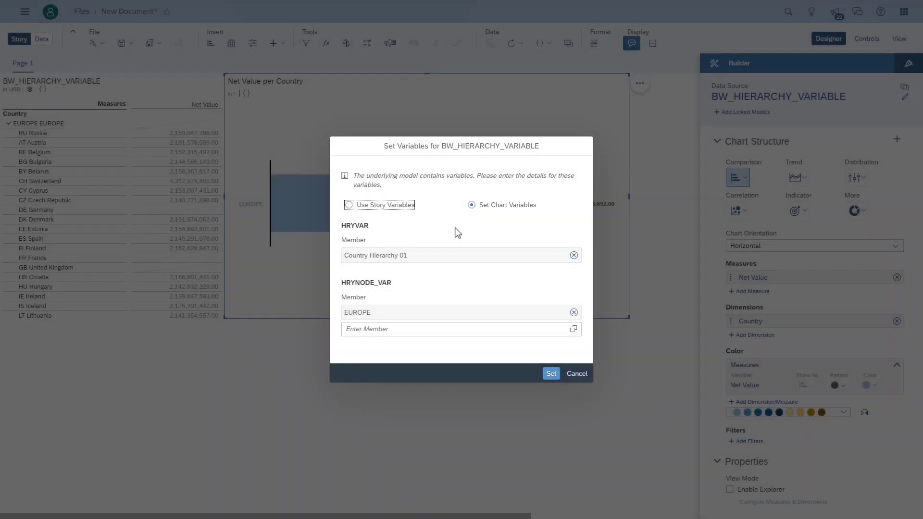
pyautogui.click(573, 312)
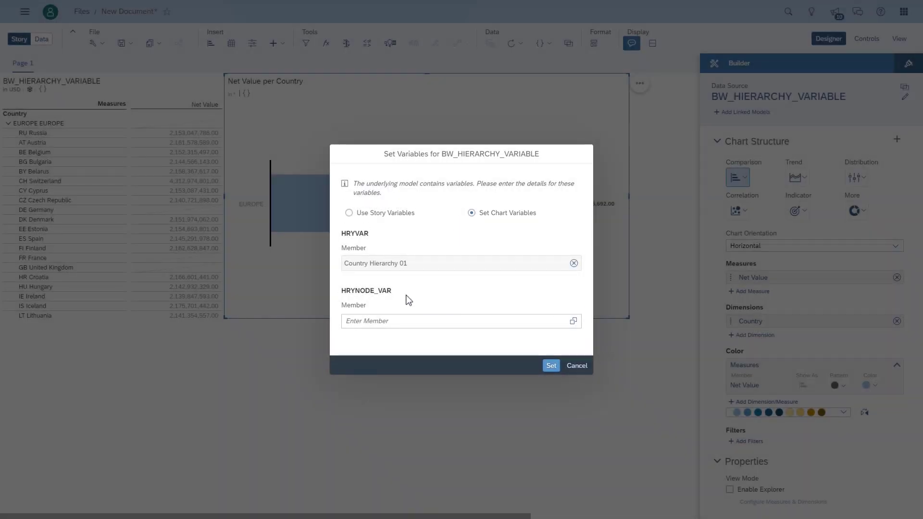
pyautogui.click(573, 262)
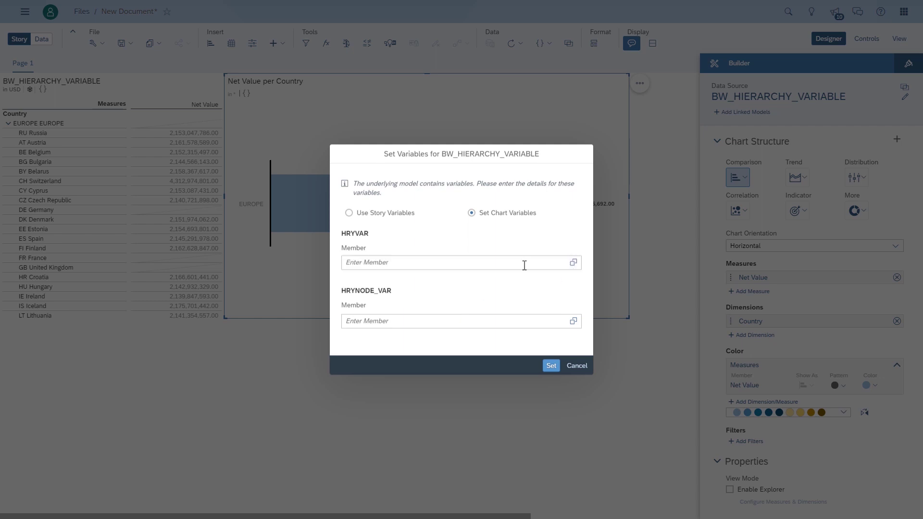
pyautogui.click(573, 262)
pyautogui.click(386, 211)
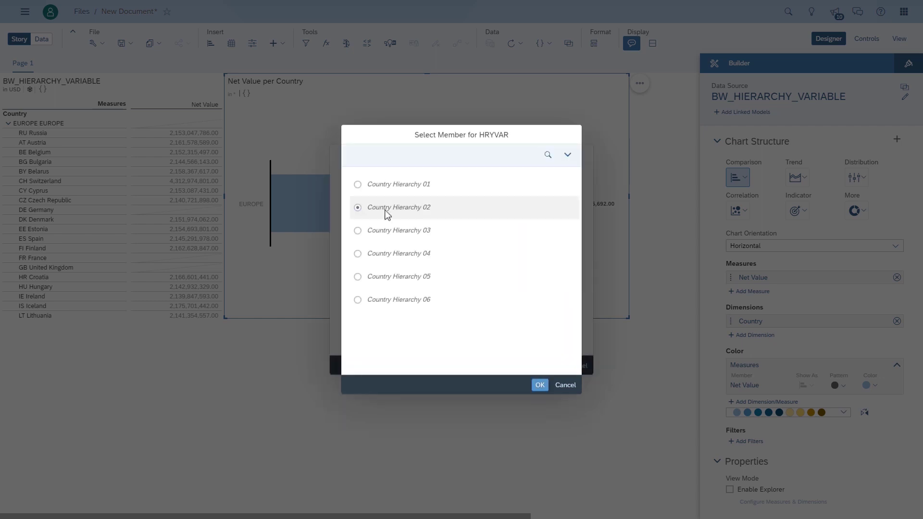
pyautogui.click(539, 385)
pyautogui.click(551, 369)
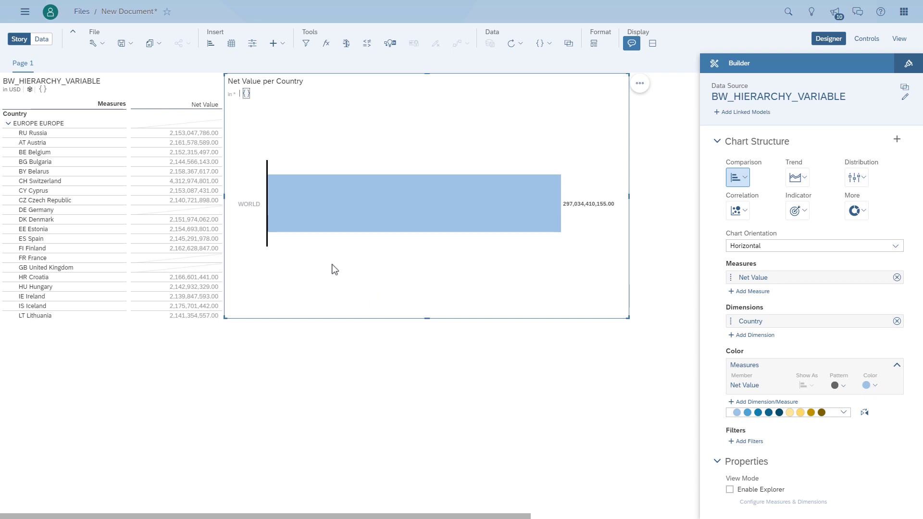
# Drill the chart's WORLD bar down into six continent bars, EUROPE highest at 83,084,215,692.00.
pyautogui.click(369, 215)
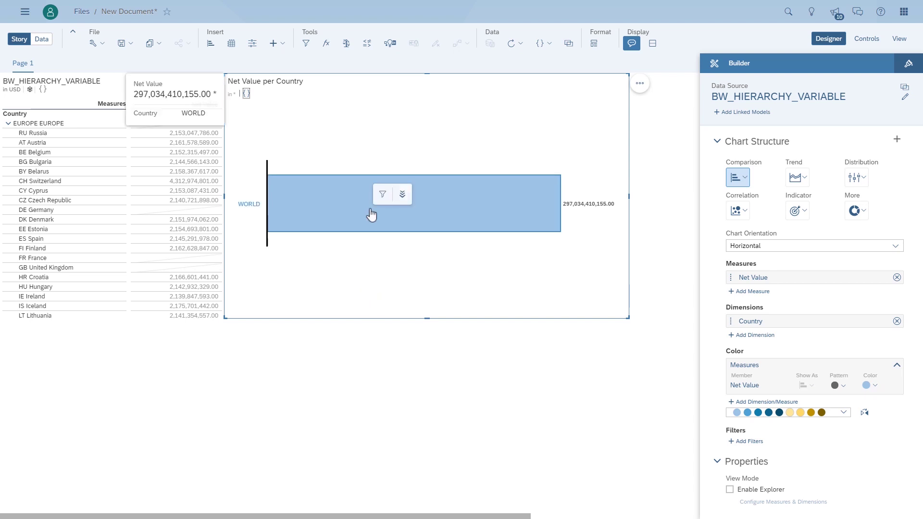
pyautogui.click(403, 195)
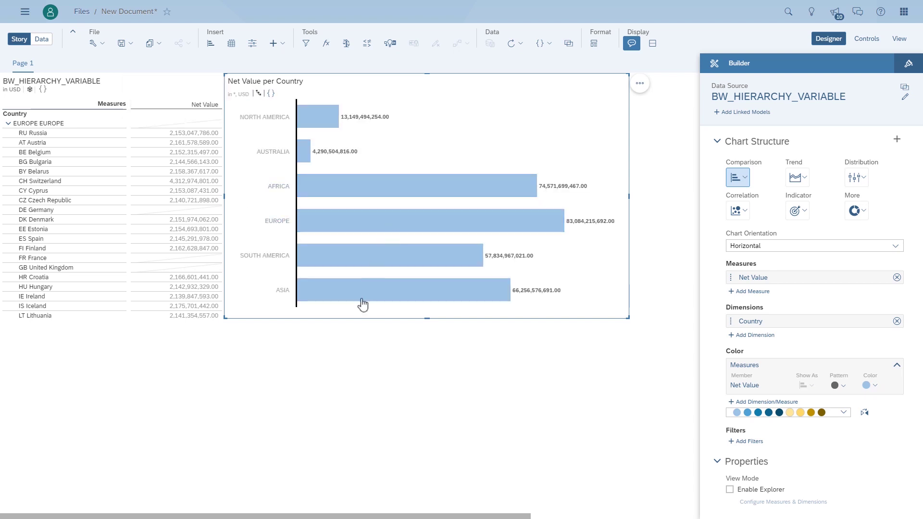
pyautogui.click(245, 409)
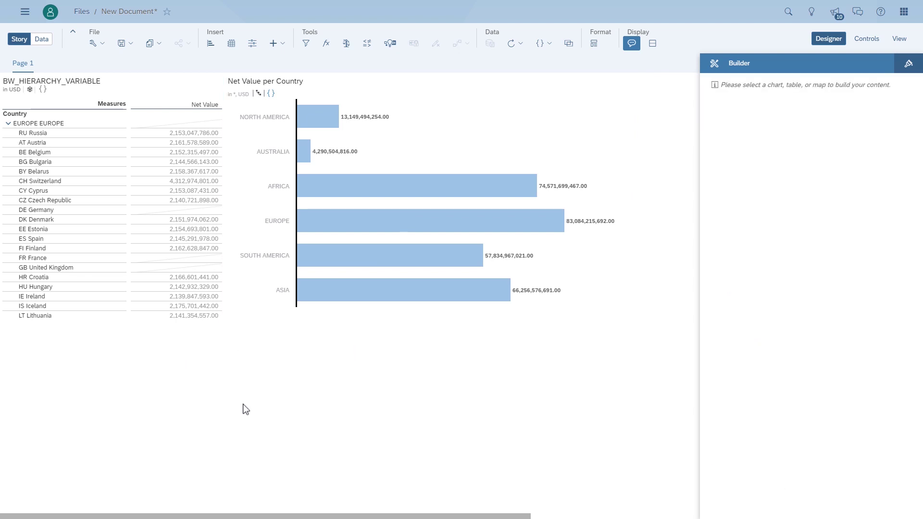